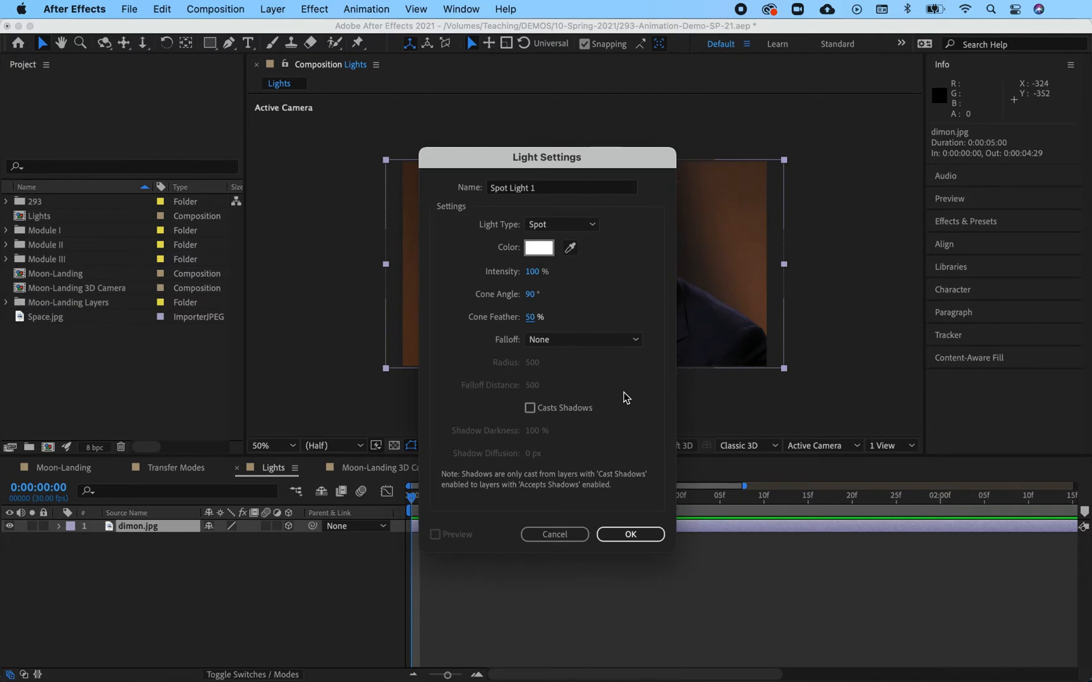
- Create a spot light named Spot Light 1 with 100% intensity, 90° cone angle, 50% cone feather and no falloff
{"action": "left_click", "coordinate": [629, 534]}
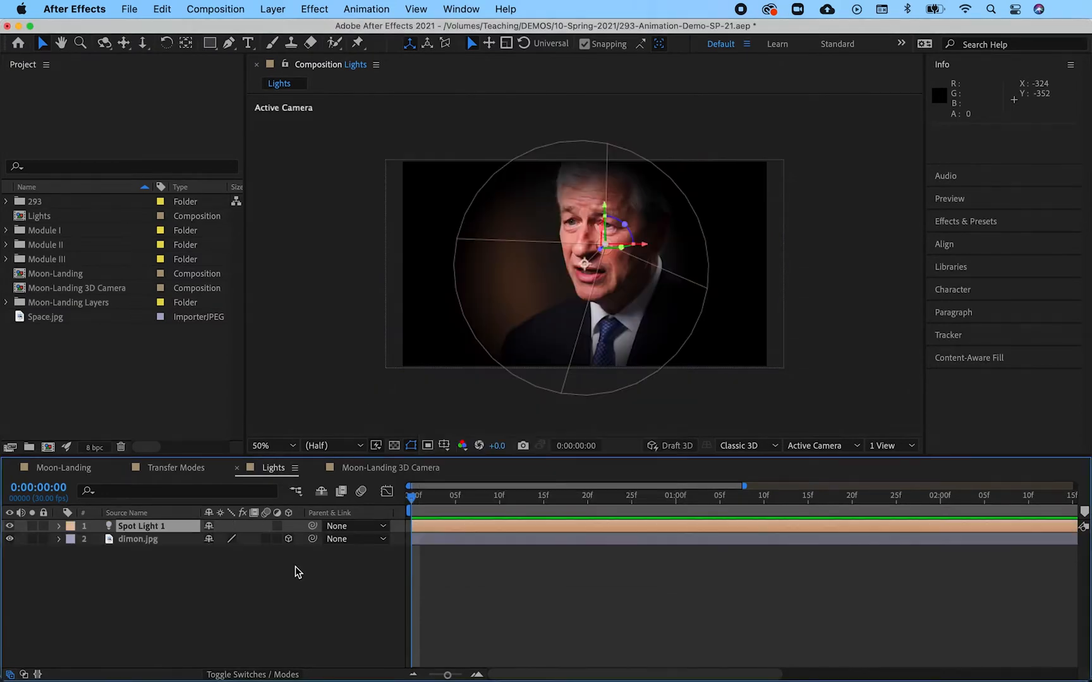
- Toggle the 3D switch of the dimon.jpg layer off and on to compare how the light affects it
{"action": "left_click", "coordinate": [290, 538]}
{"action": "left_click", "coordinate": [289, 538]}
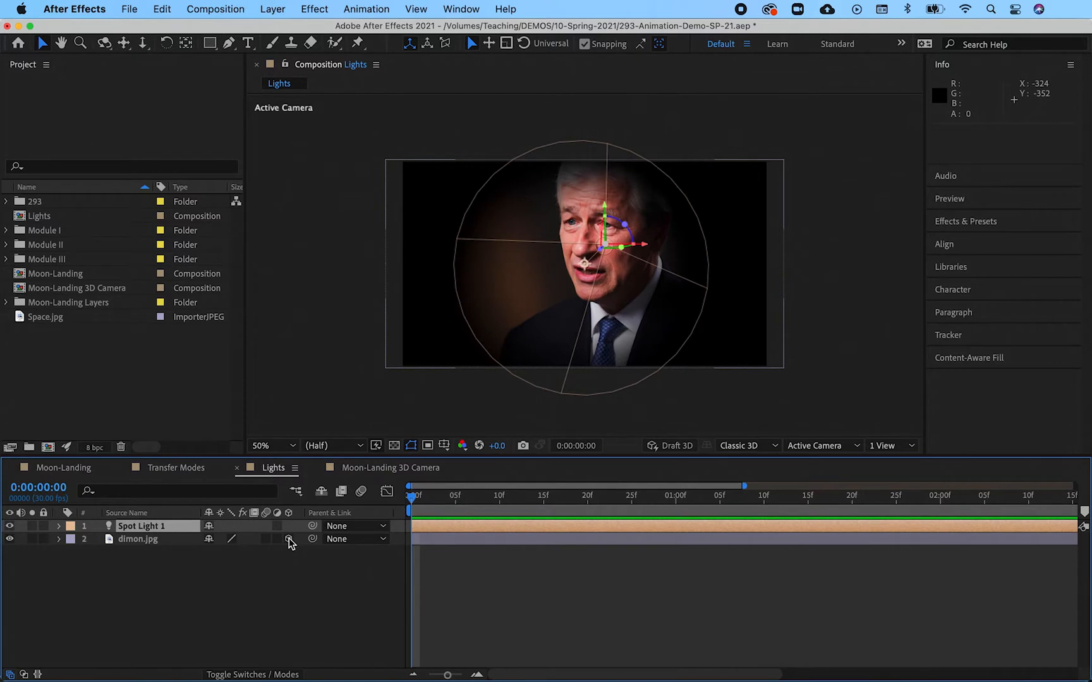
{"action": "left_click", "coordinate": [290, 538]}
{"action": "left_click", "coordinate": [289, 538]}
- Set the spot light's intensity to 120%, cone angle to 80° and cone feather to 79%, with preview enabled
{"action": "double_click", "coordinate": [155, 527]}
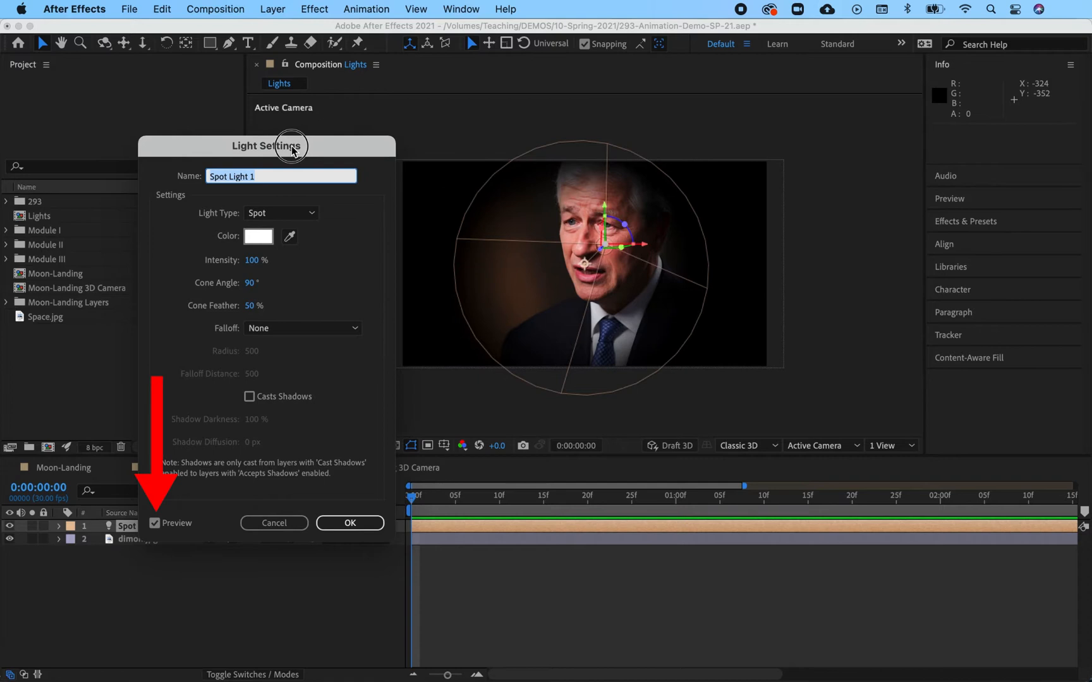
{"action": "left_click_drag", "start_coordinate": [293, 150], "coordinate": [291, 151]}
{"action": "mouse_move", "coordinate": [252, 260]}
{"action": "left_mouse_down"}
{"action": "mouse_move", "coordinate": [305, 256]}
{"action": "mouse_move", "coordinate": [244, 262]}
{"action": "mouse_move", "coordinate": [295, 263]}
{"action": "mouse_move", "coordinate": [261, 262]}
{"action": "mouse_move", "coordinate": [272, 266]}
{"action": "mouse_move", "coordinate": [222, 286]}
{"action": "mouse_move", "coordinate": [273, 297]}
{"action": "mouse_move", "coordinate": [248, 303]}
{"action": "mouse_move", "coordinate": [297, 304]}
{"action": "mouse_move", "coordinate": [190, 309]}
{"action": "mouse_move", "coordinate": [295, 309]}
{"action": "mouse_move", "coordinate": [224, 309]}
{"action": "mouse_move", "coordinate": [262, 306]}
{"action": "mouse_move", "coordinate": [236, 306]}
{"action": "mouse_move", "coordinate": [253, 307]}
{"action": "left_mouse_up"}
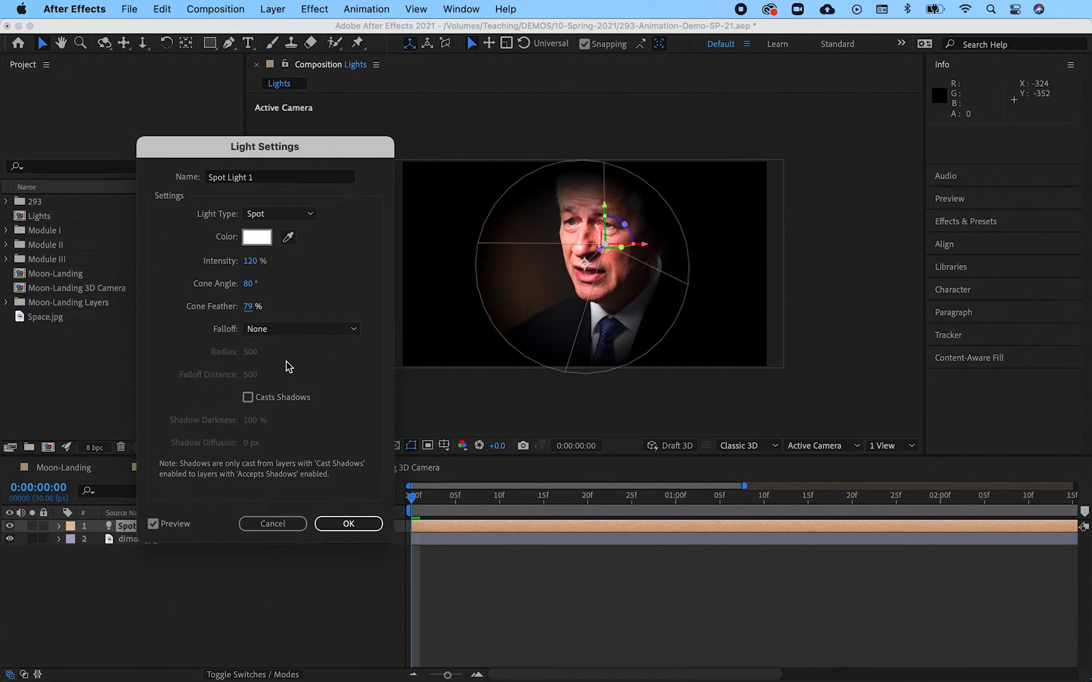
{"action": "left_click", "coordinate": [343, 525]}
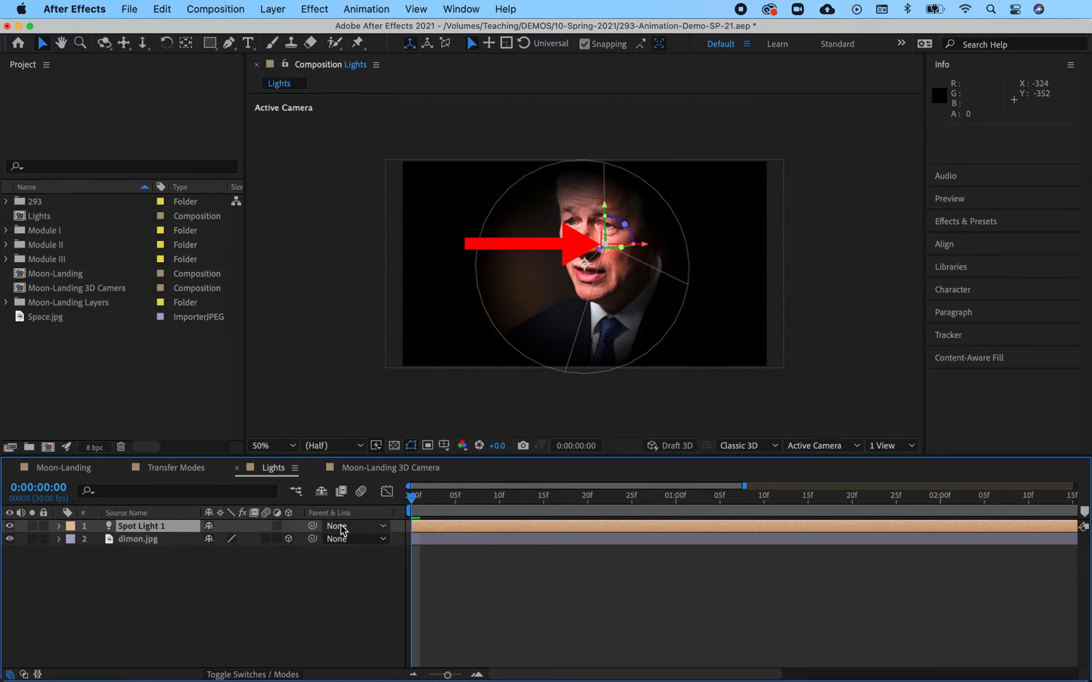
- Try rotating the spot light about its Y axis directly in the composition view, and undo the rotation
{"action": "left_click", "coordinate": [607, 246]}
{"action": "left_click_drag", "start_coordinate": [607, 246], "coordinate": [607, 256]}
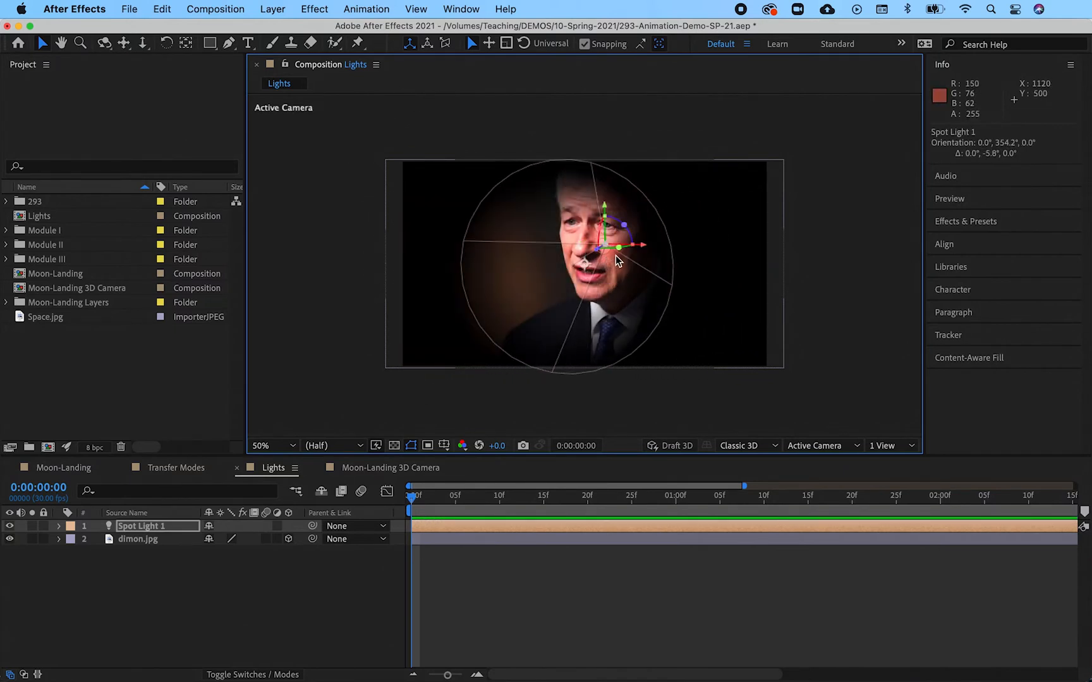
{"action": "key", "text": "super+z"}
- Reveal the spot light's Transform properties and switch the composition to two views, Left and Active Camera
{"action": "left_click", "coordinate": [58, 526]}
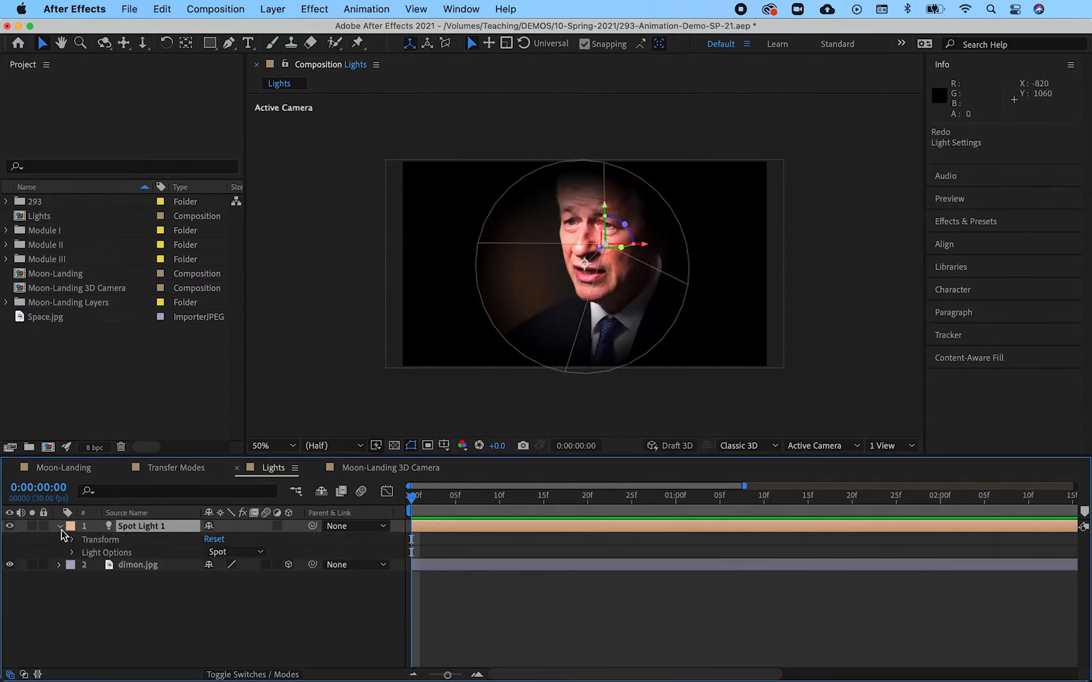
{"action": "left_click", "coordinate": [71, 541]}
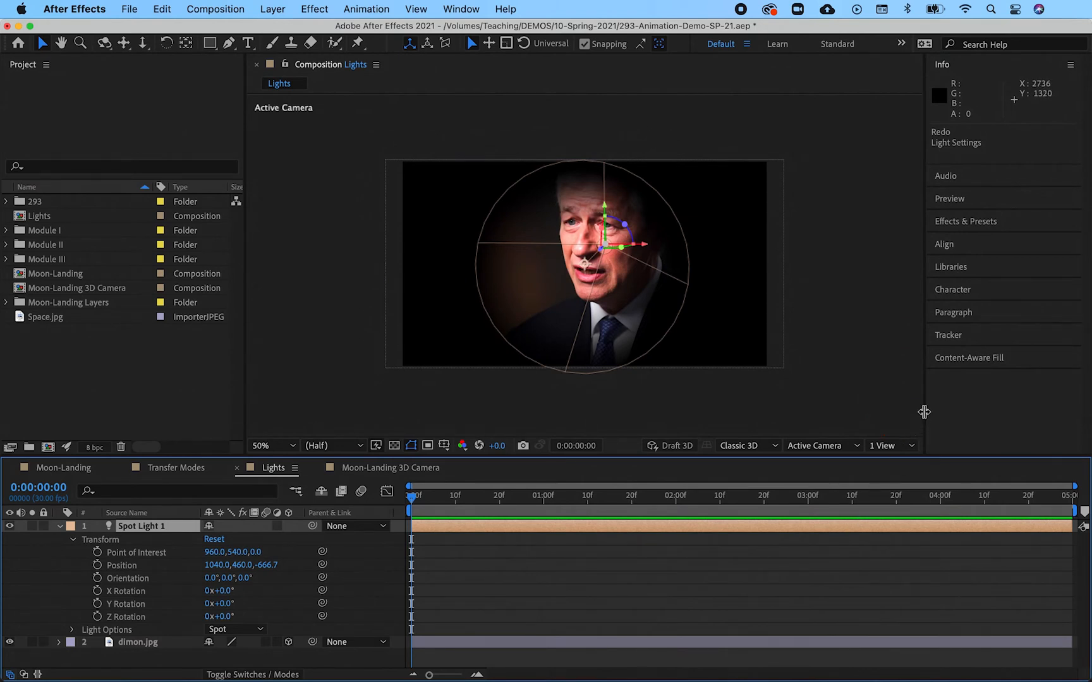
{"action": "left_click_drag", "start_coordinate": [923, 409], "coordinate": [980, 408]}
{"action": "left_click", "coordinate": [935, 445]}
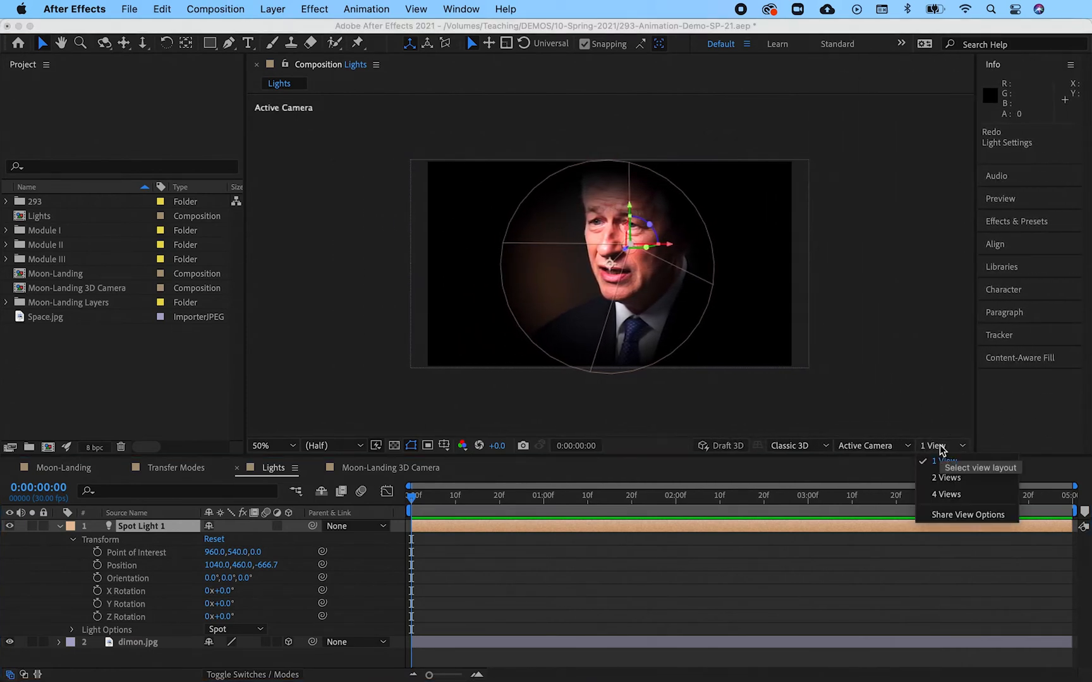
{"action": "left_click", "coordinate": [945, 477]}
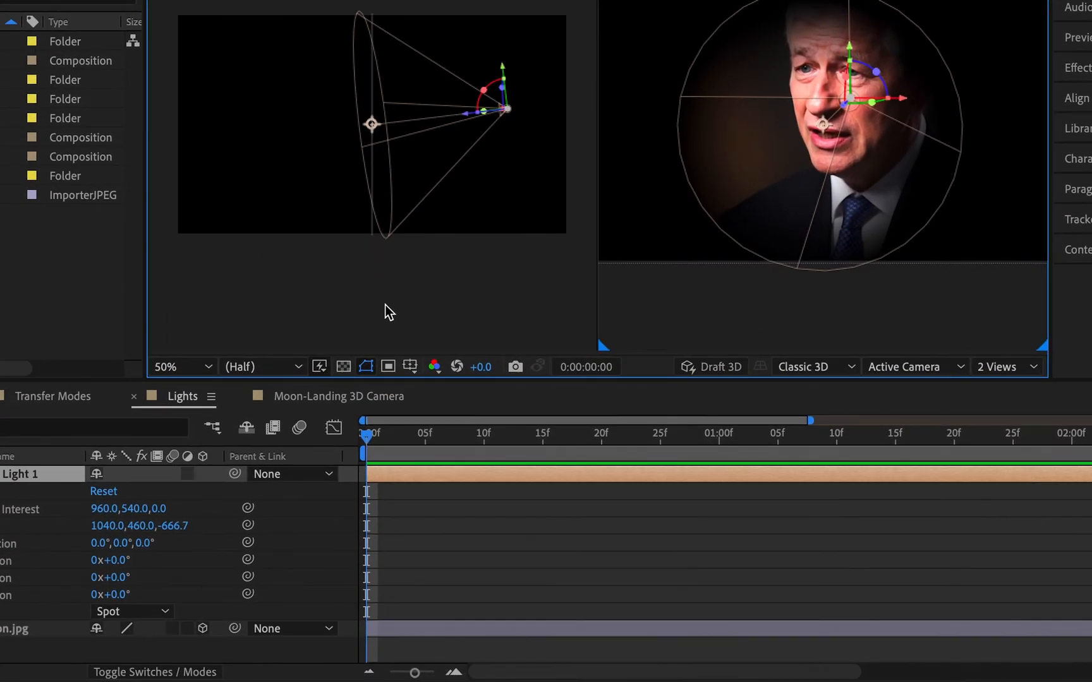
{"action": "left_click", "coordinate": [308, 287]}
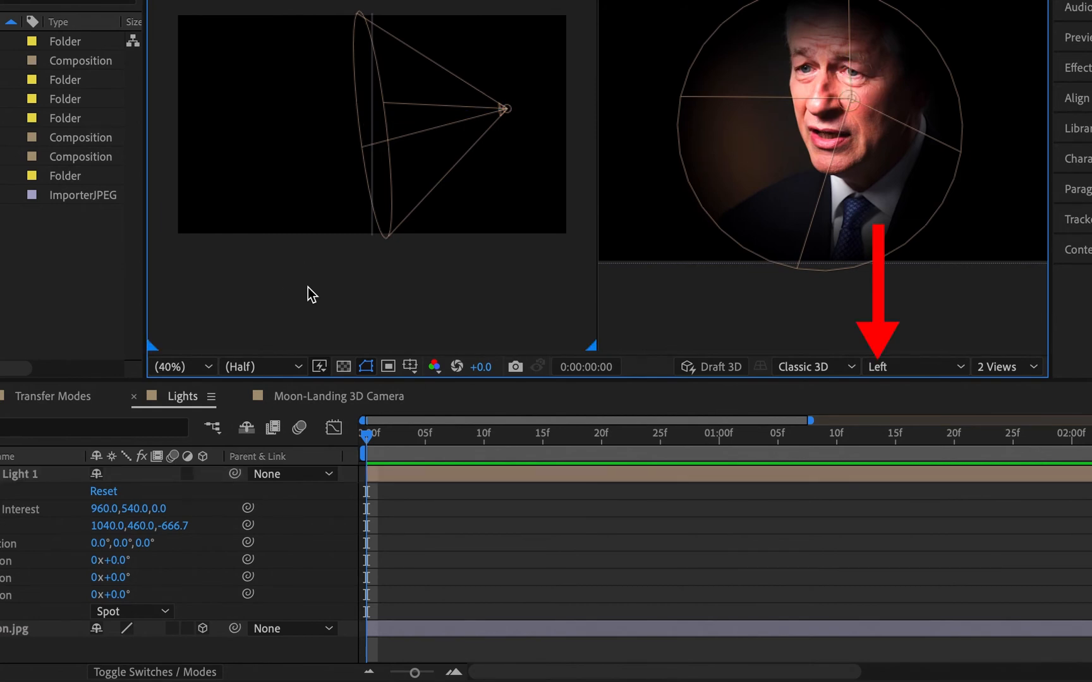
{"action": "left_click", "coordinate": [901, 366]}
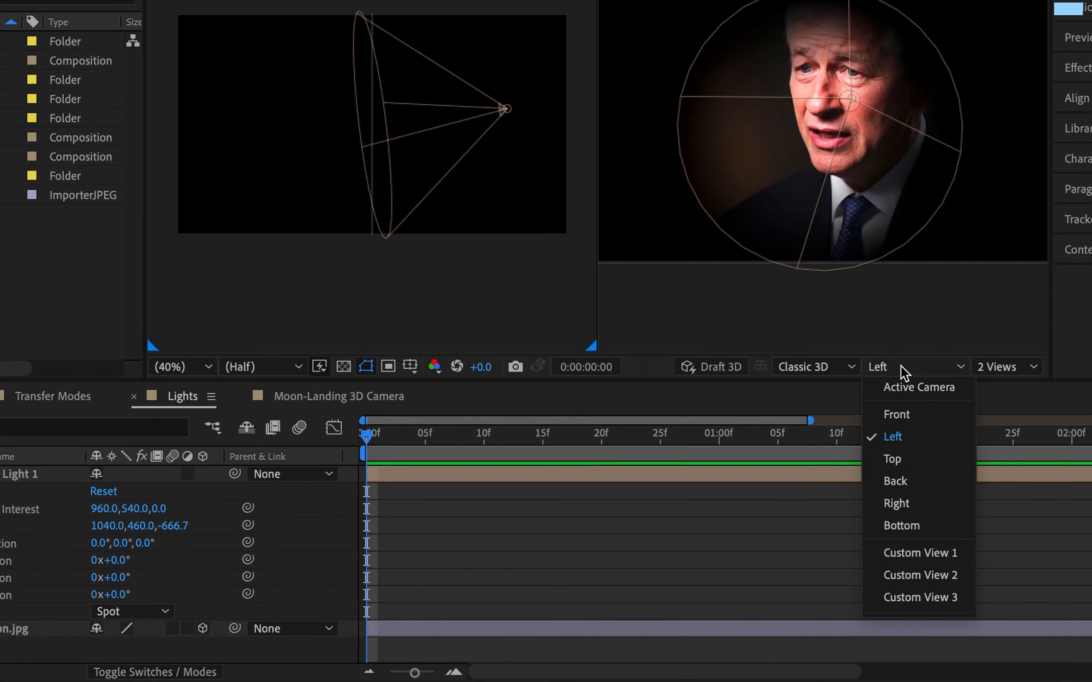
{"action": "left_click", "coordinate": [886, 435]}
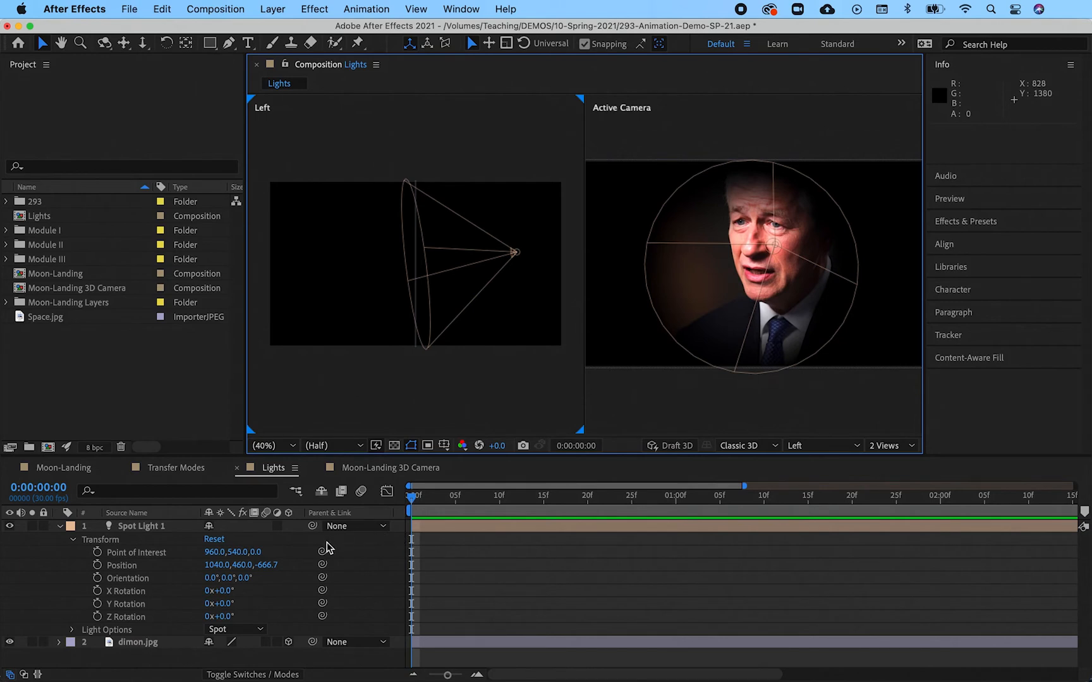
- Set the spot light's position to 1046.0, 491.0, -805.7 and its Y orientation to 9°, undoing trial changes to point of interest and Y rotation
{"action": "left_click_drag", "start_coordinate": [237, 554], "coordinate": [178, 578]}
{"action": "key", "text": "super+z"}
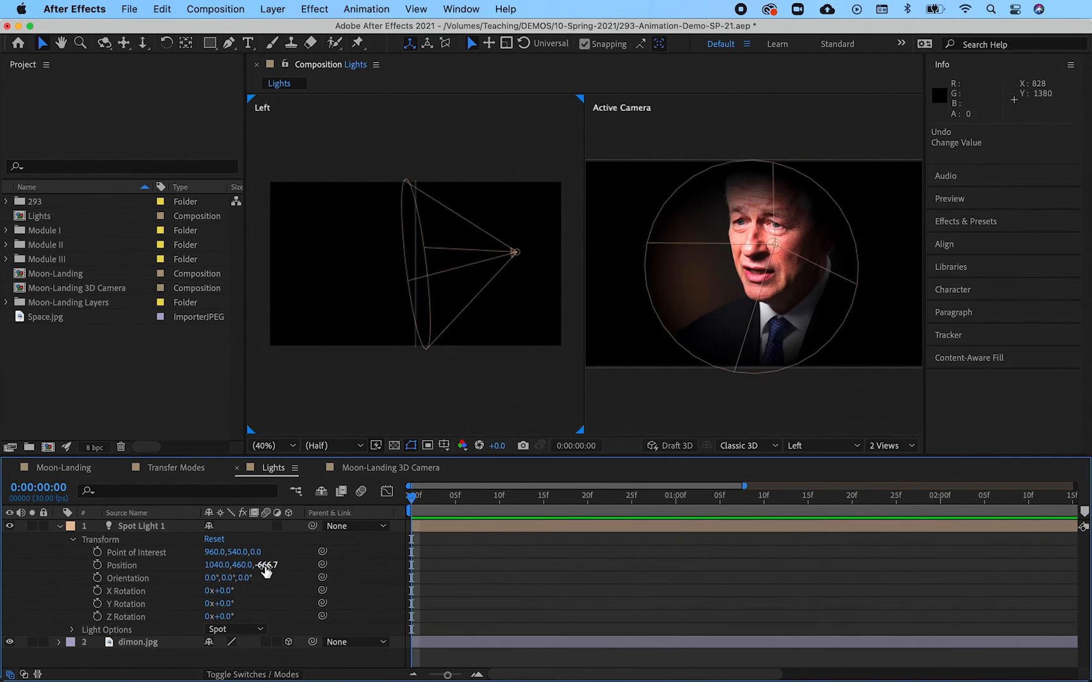
{"action": "left_click_drag", "start_coordinate": [265, 566], "coordinate": [218, 614]}
{"action": "key", "text": "super+z"}
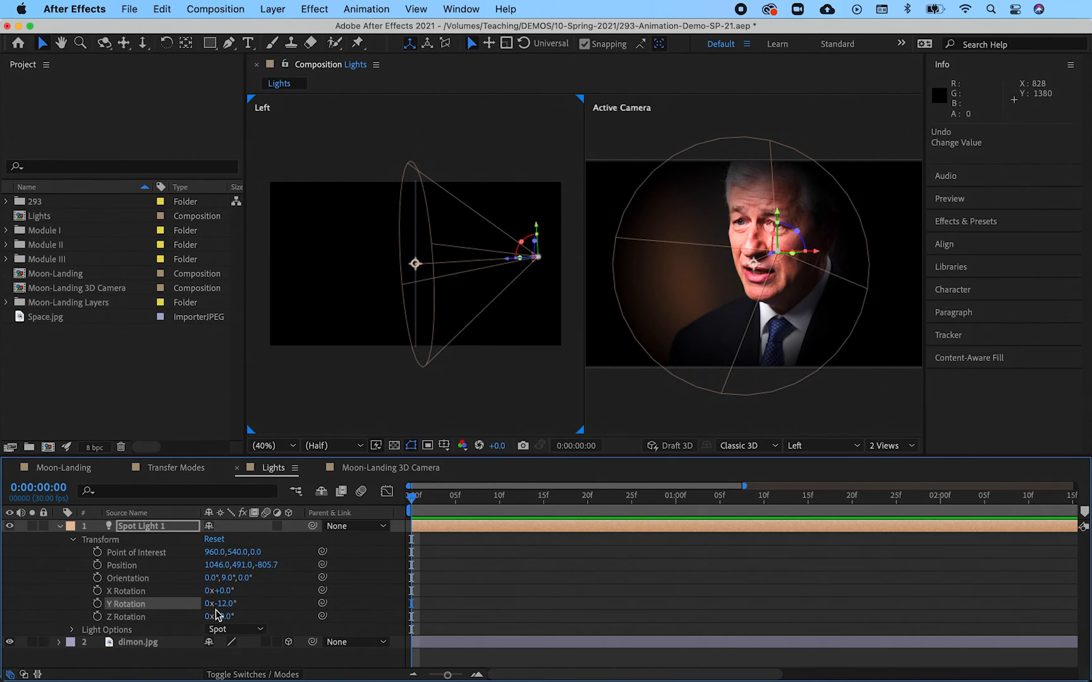
{"action": "key", "text": "super+z"}
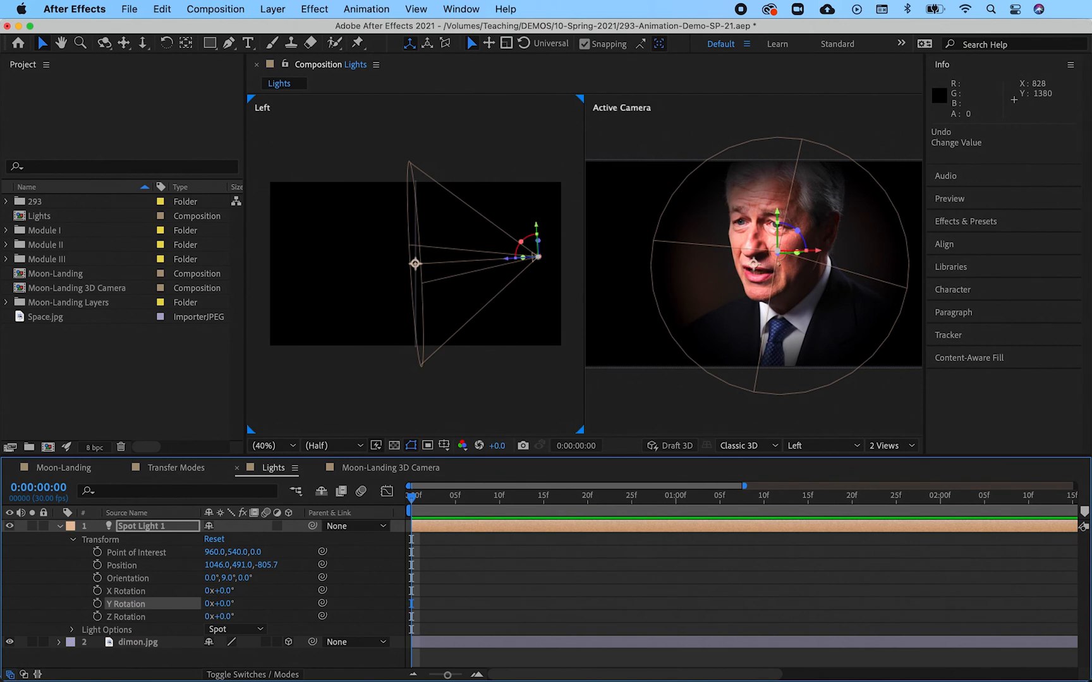
- Start keyframing the spot light's Point of Interest, Position and Y Rotation at 0:00:00:00, and show only its keyframed properties
{"action": "left_click", "coordinate": [96, 552]}
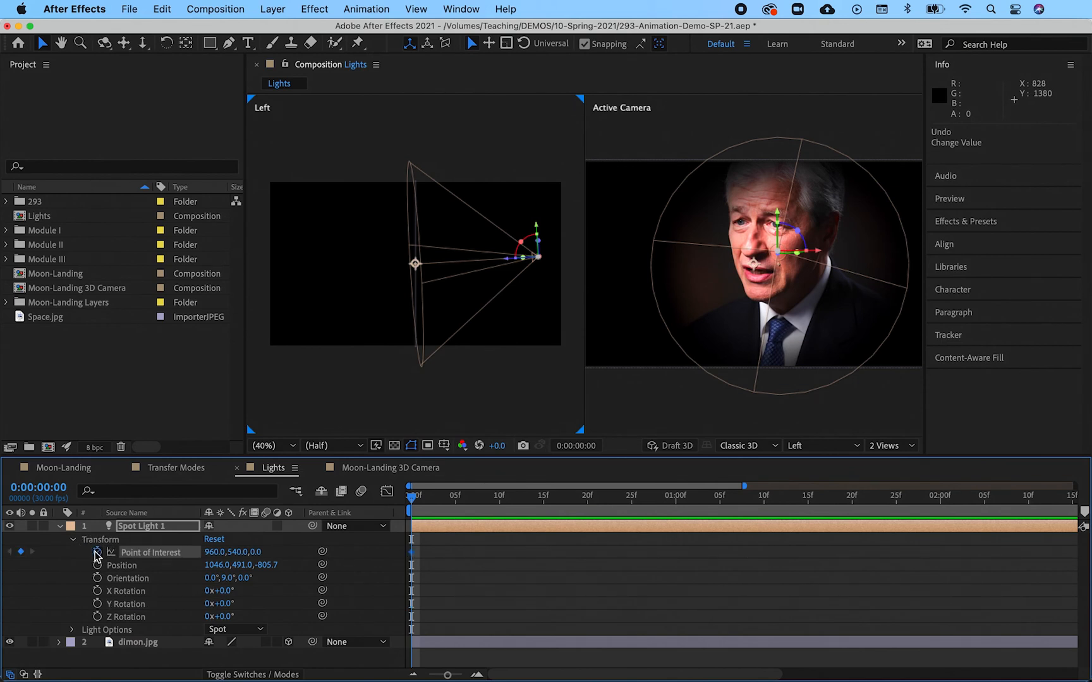
{"action": "left_click", "coordinate": [97, 565]}
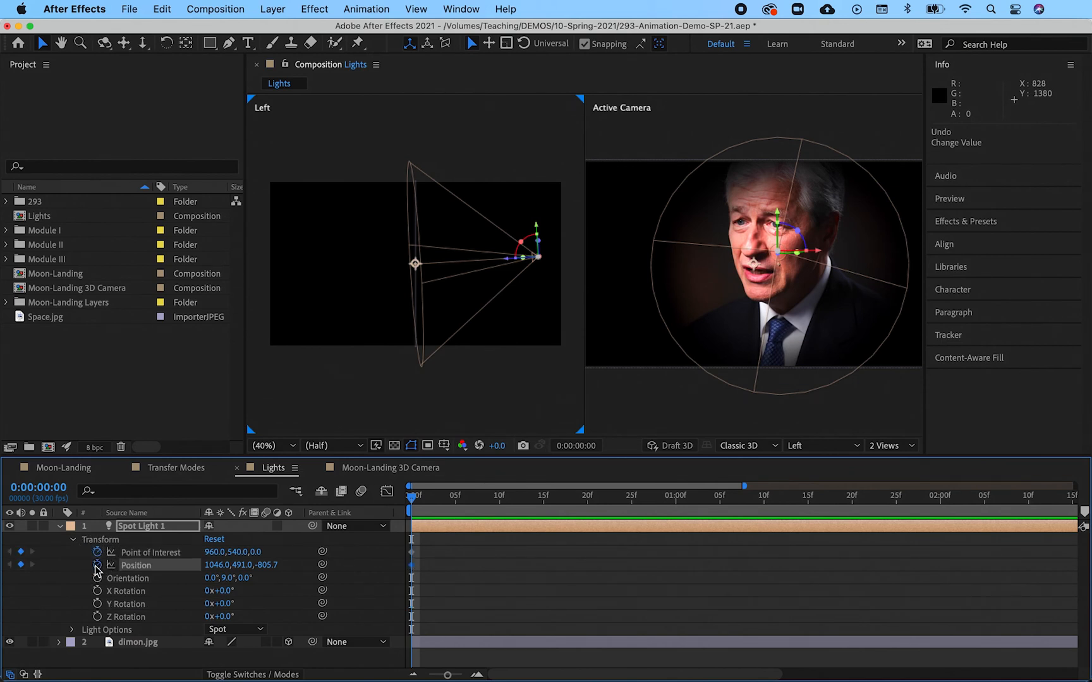
{"action": "left_click", "coordinate": [96, 603]}
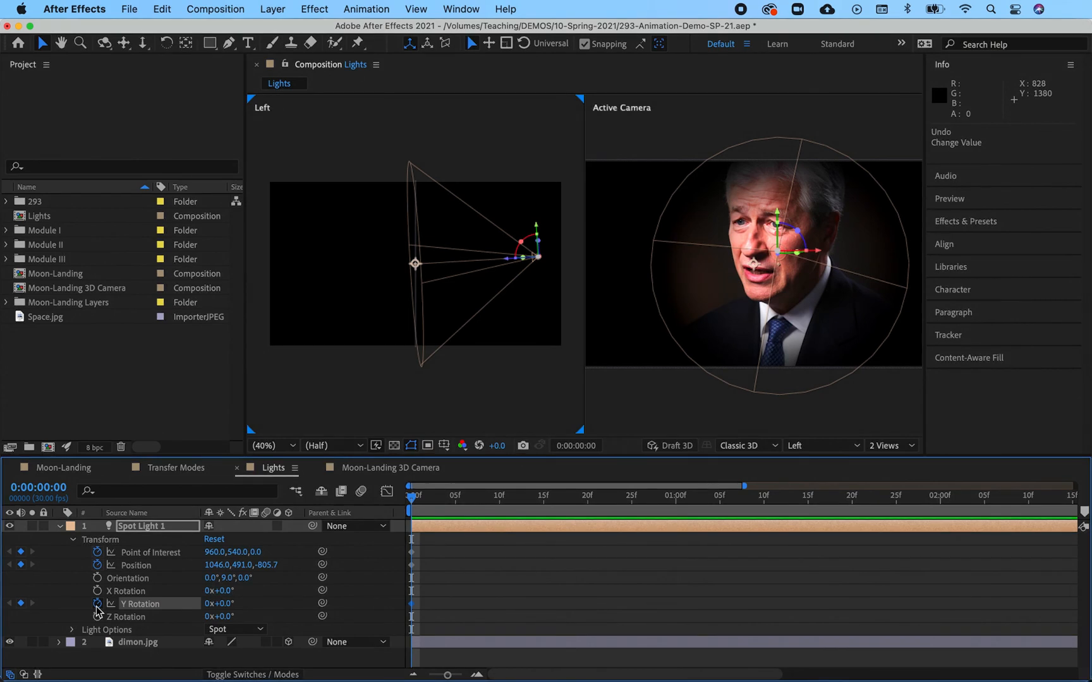
{"action": "key", "text": "u"}
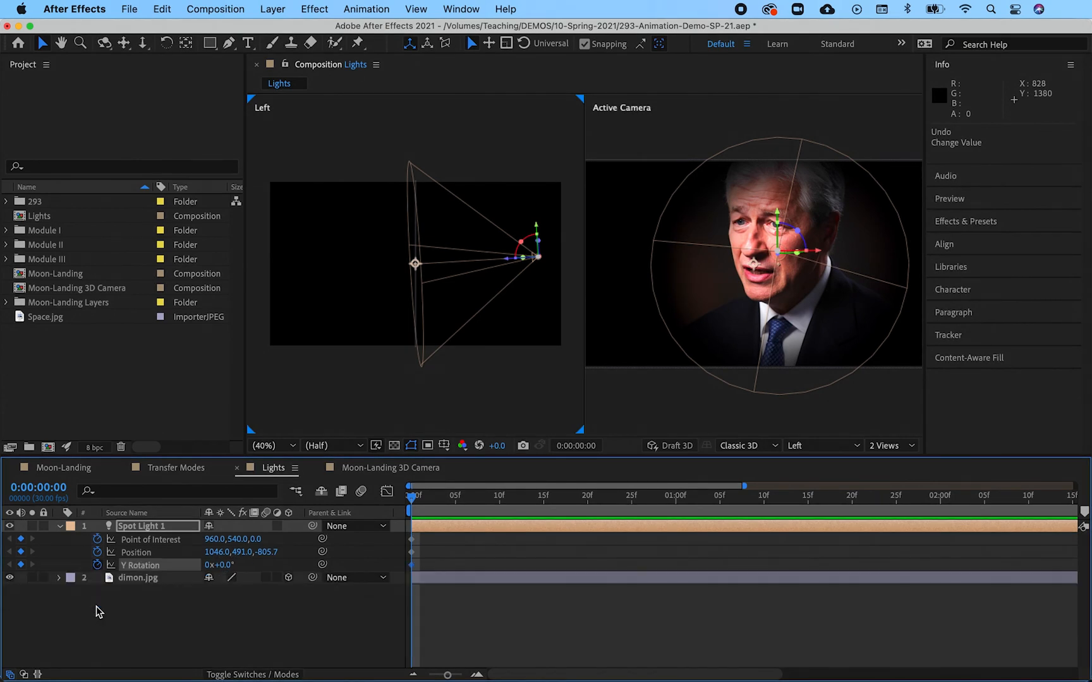
- At 0:00:04:29, keyframe the light's point of interest at 960.0, 455.0, 20.0, position at 1046.0, 491.0, -601.7 and Y rotation at -11°
{"action": "left_click_drag", "start_coordinate": [477, 499], "coordinate": [683, 500]}
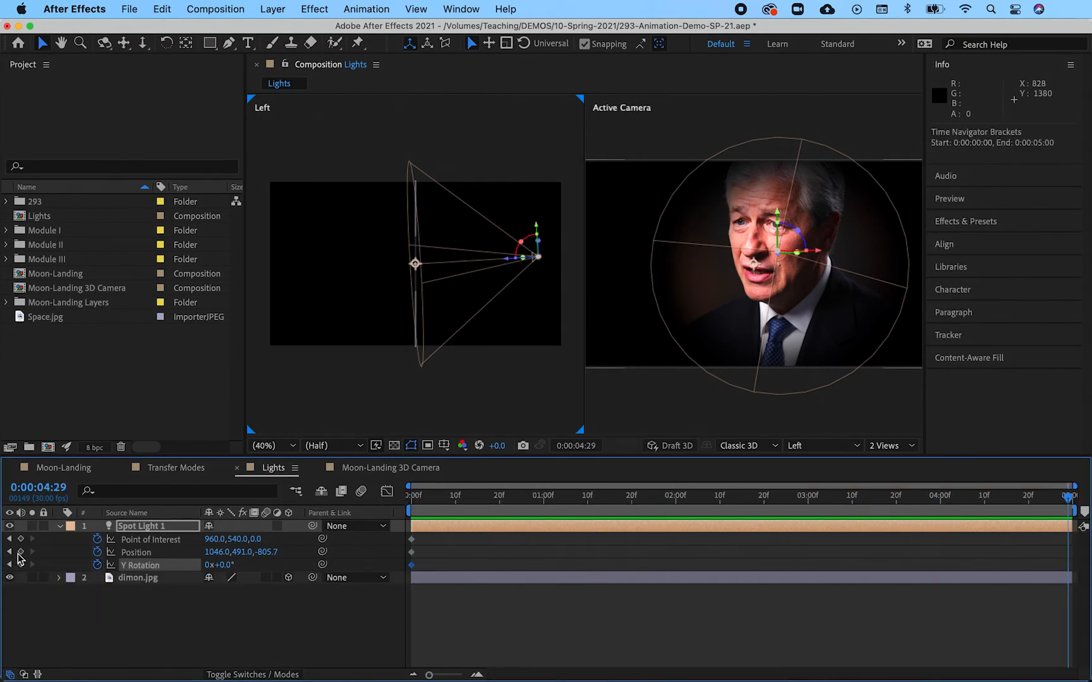
{"action": "left_click", "coordinate": [21, 539]}
{"action": "left_click", "coordinate": [21, 551]}
{"action": "left_click_drag", "start_coordinate": [226, 564], "coordinate": [271, 541]}
{"action": "left_click_drag", "start_coordinate": [234, 540], "coordinate": [163, 553]}
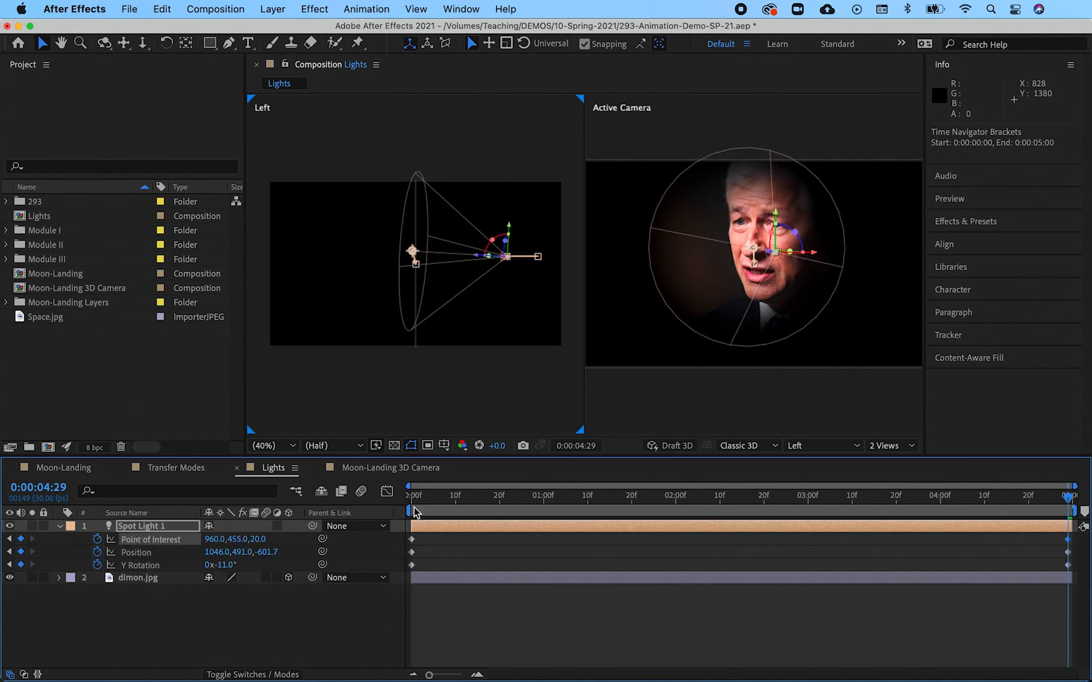
- Scrub through the timeline and play back the composition to review the spot light animation
{"action": "left_click_drag", "start_coordinate": [414, 512], "coordinate": [561, 502]}
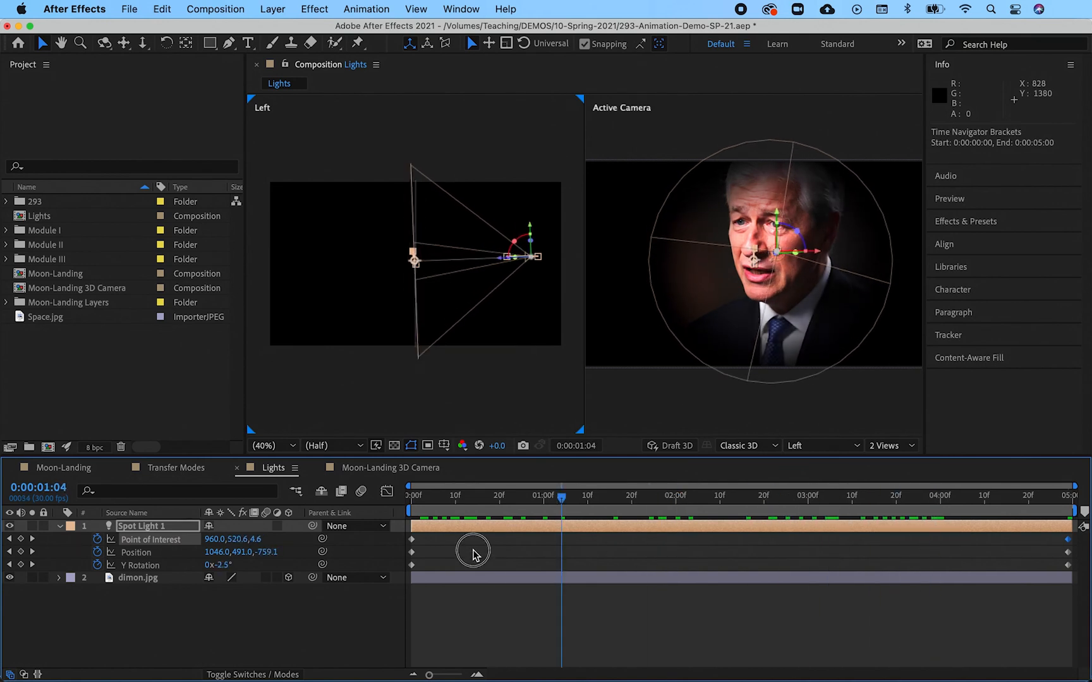
{"action": "key", "text": "space"}
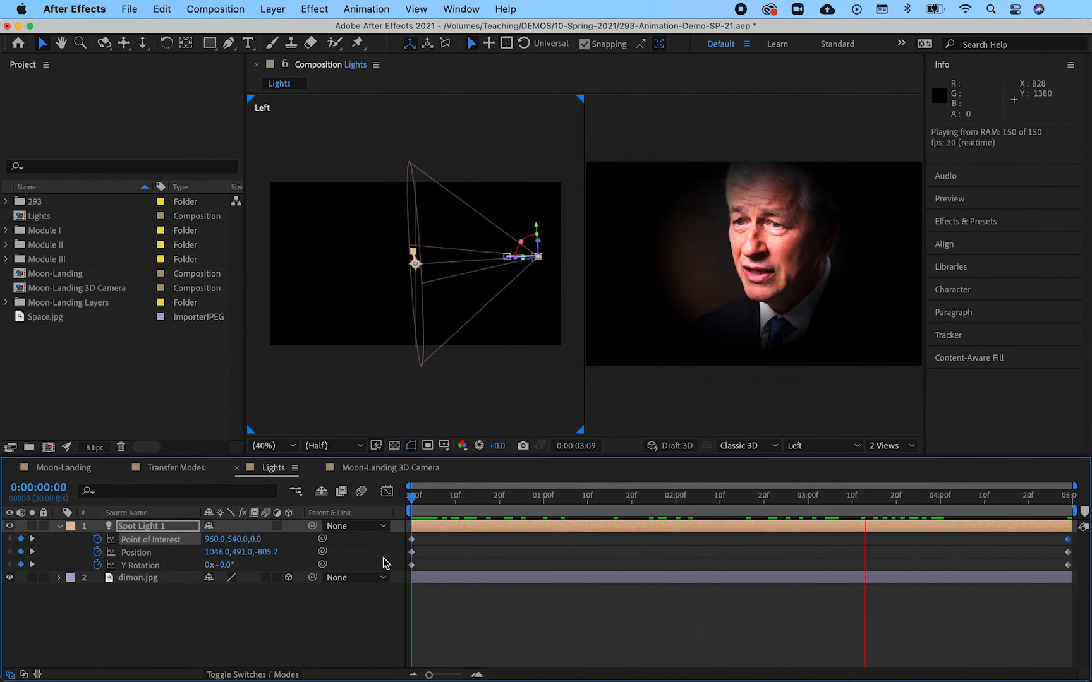
{"action": "key", "text": "space"}
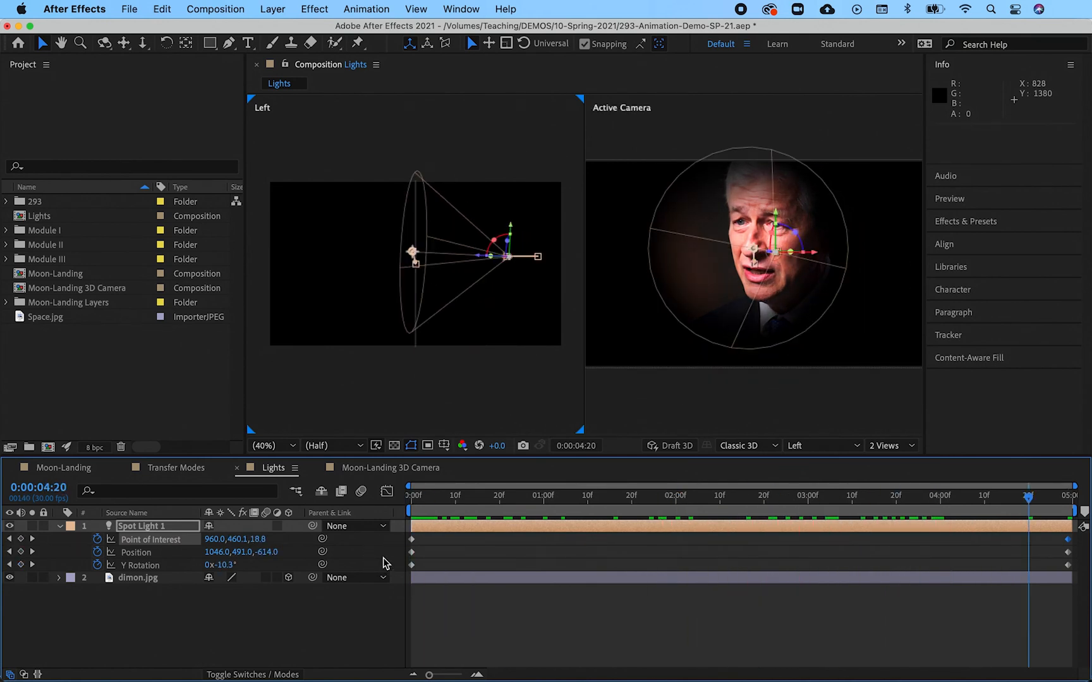
{"action": "key", "text": "space"}
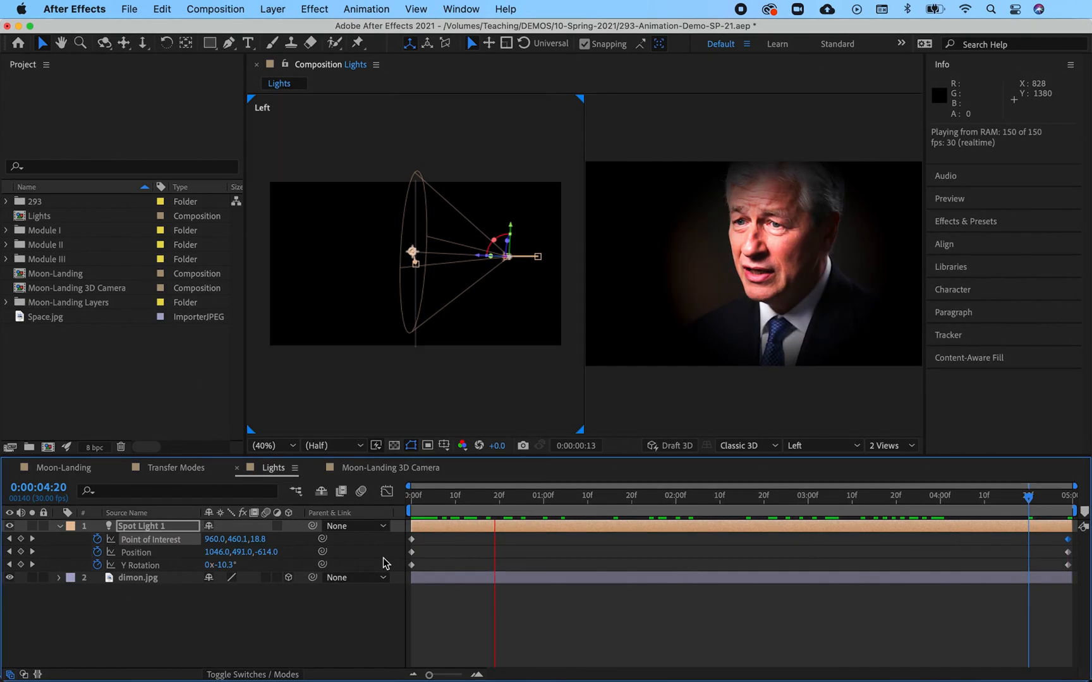